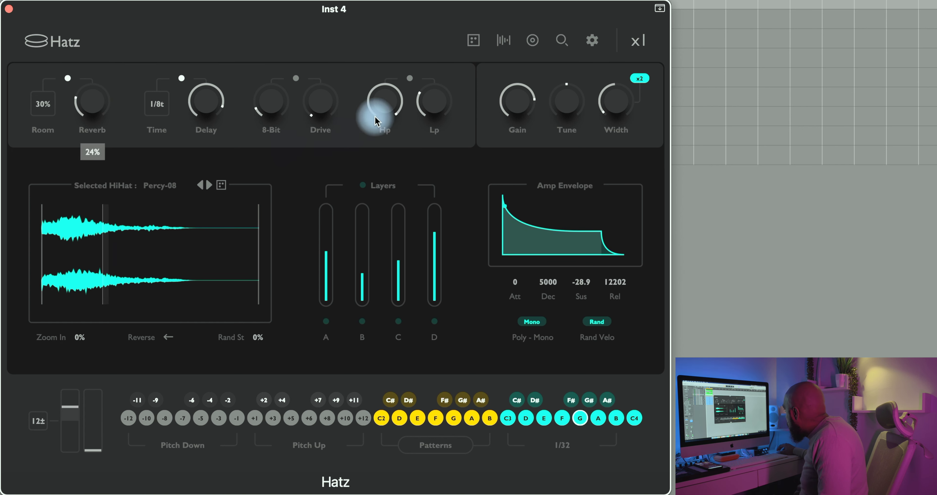
Raise the Lp filter and audition the Hip-Hop hi-hat samples from HipHop-58 through HipHop-62.
left_click_drag(428, 110, 414, 80)
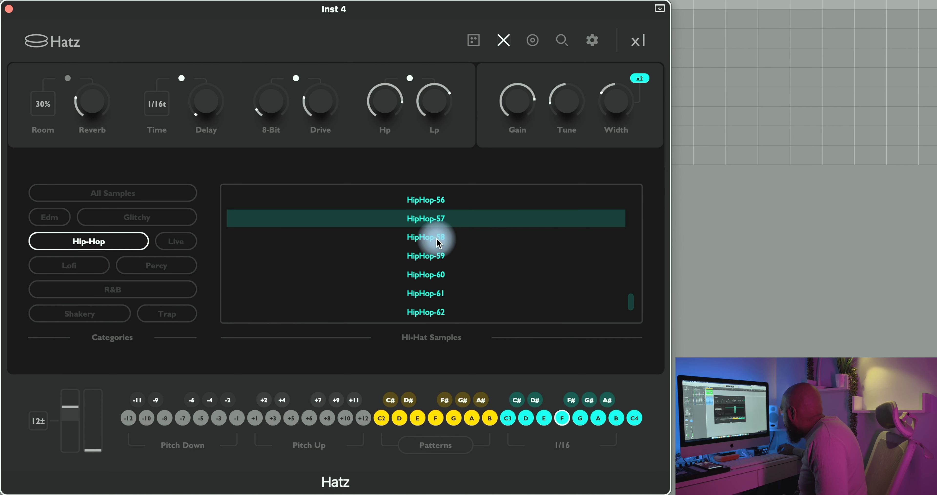
left_click(439, 239)
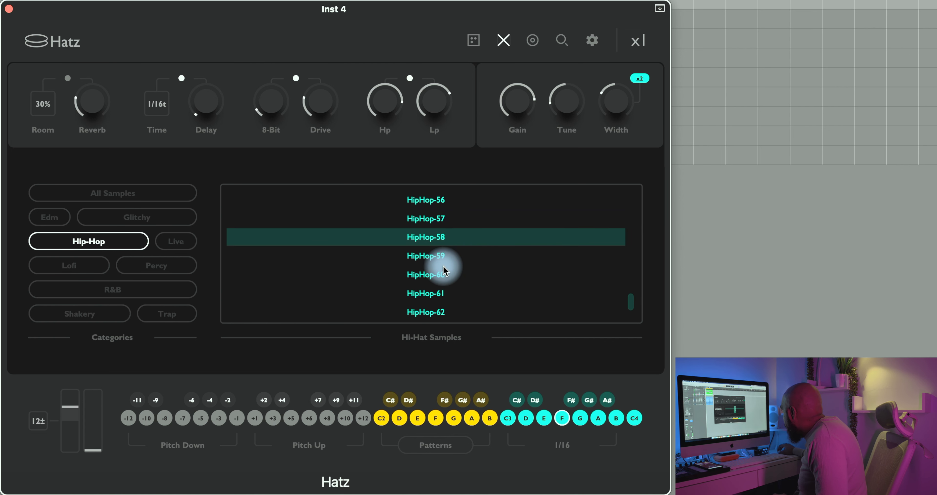
left_click(444, 259)
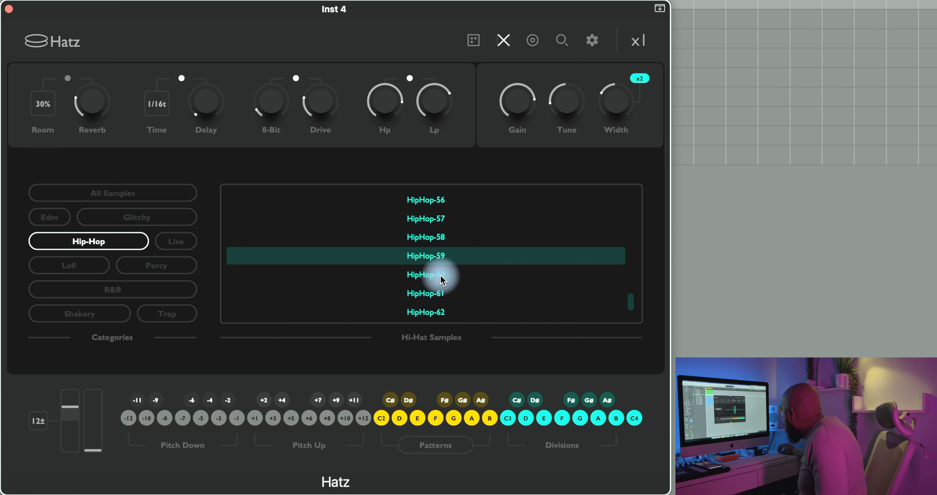
left_click(442, 277)
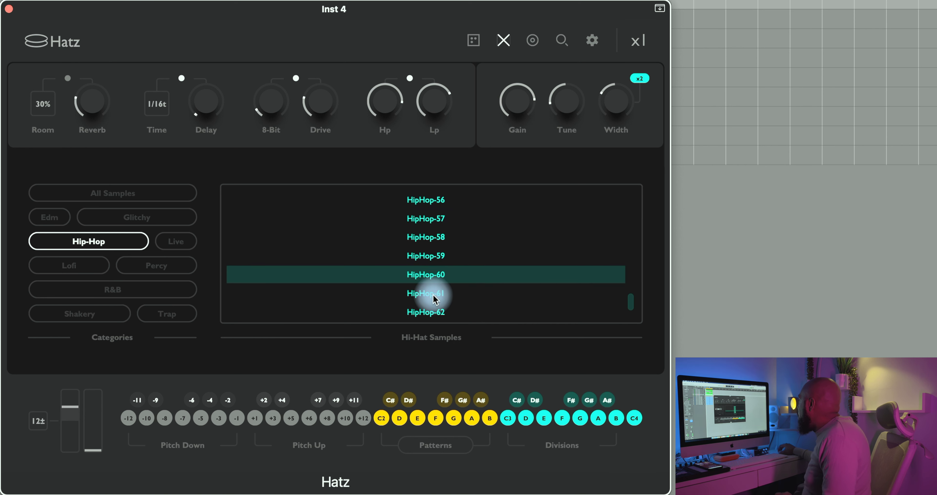
left_click(435, 297)
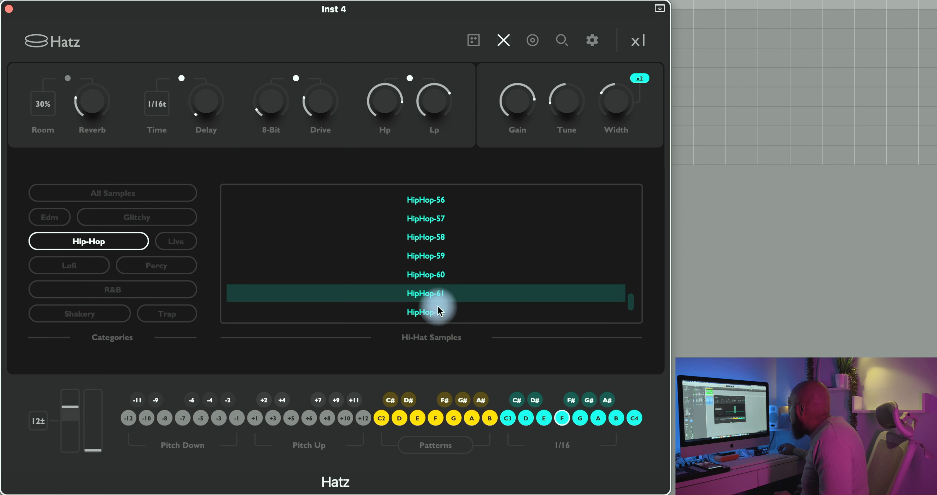
left_click(440, 312)
scroll(422, 255, "down", 2)
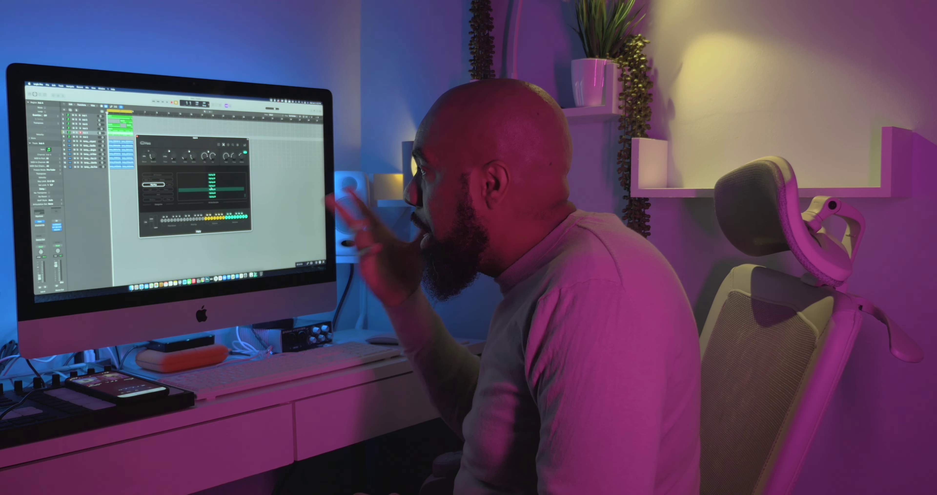
left_click(420, 261)
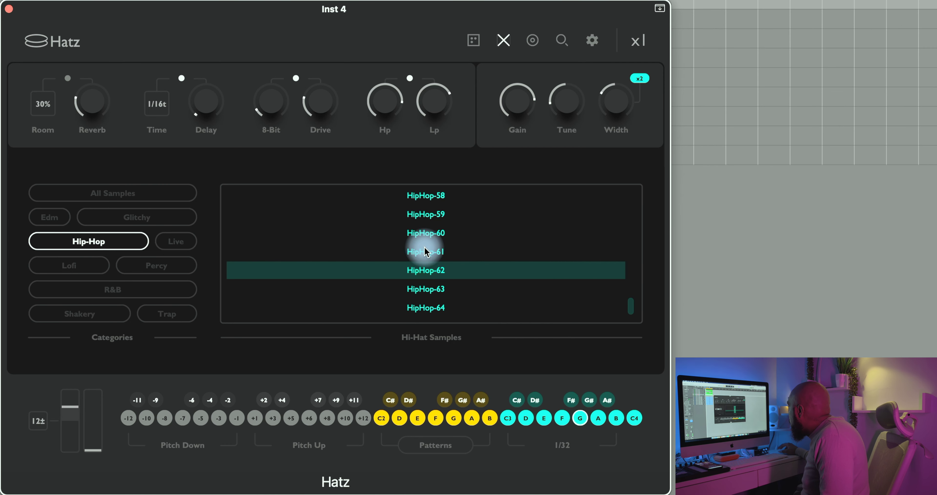
Set Tune to 0 St and audition HipHop-63, HipHop-64 and a sample from the Trap category.
left_click_drag(545, 109, 576, 112)
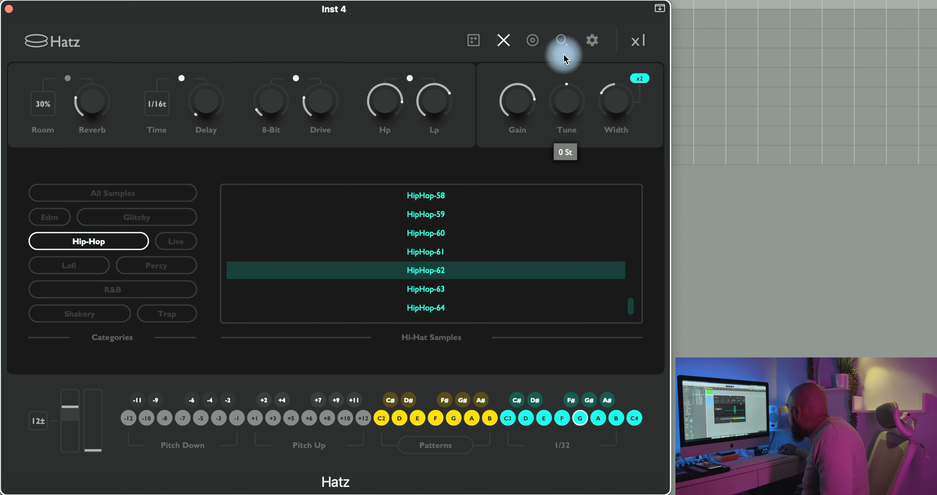
left_click(447, 289)
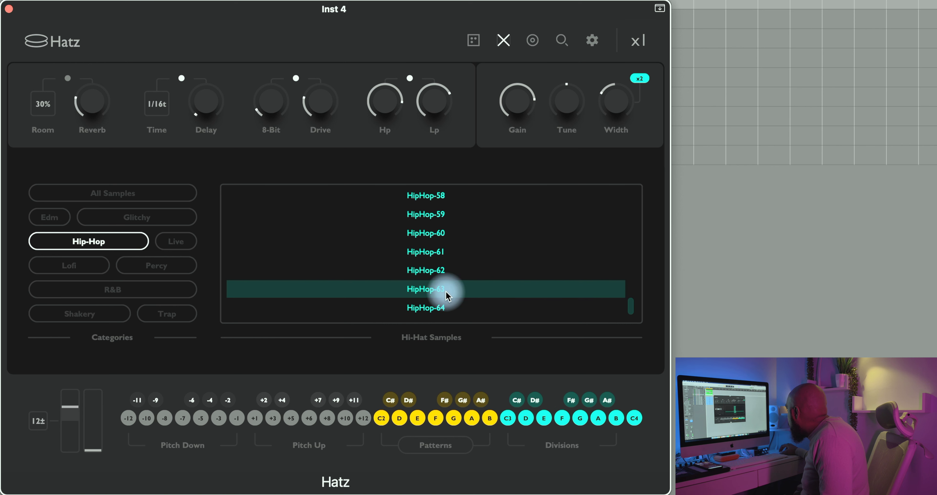
left_click(446, 307)
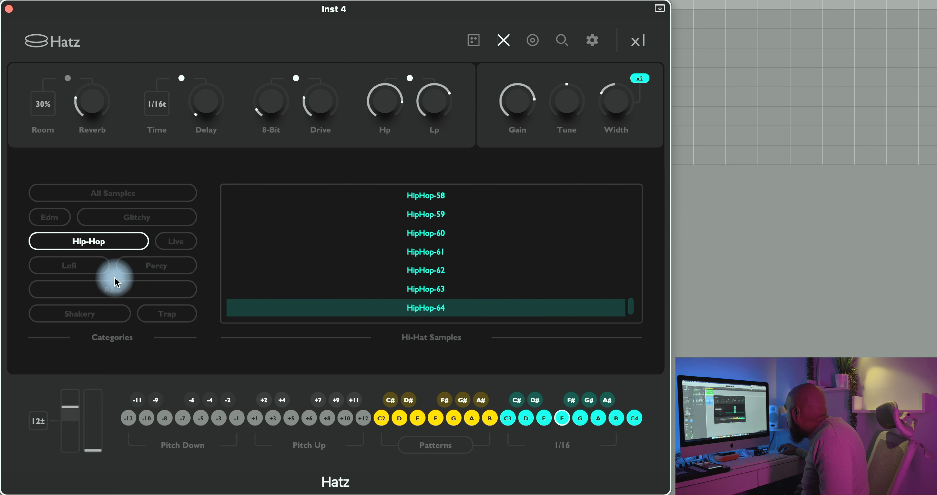
left_click(167, 314)
left_click(421, 271)
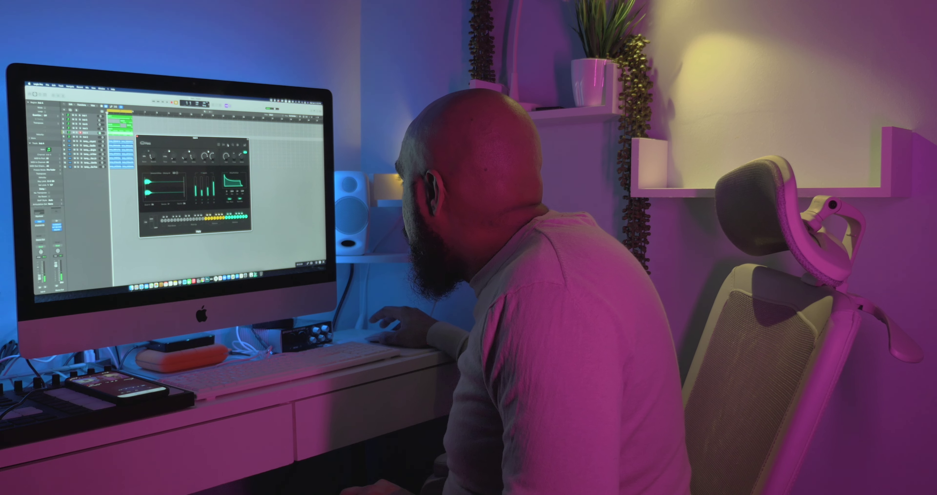
Redraw the Gain Designer's step levels and set the Pan Designer to 84% smooth and 100% intensity.
left_click(228, 144)
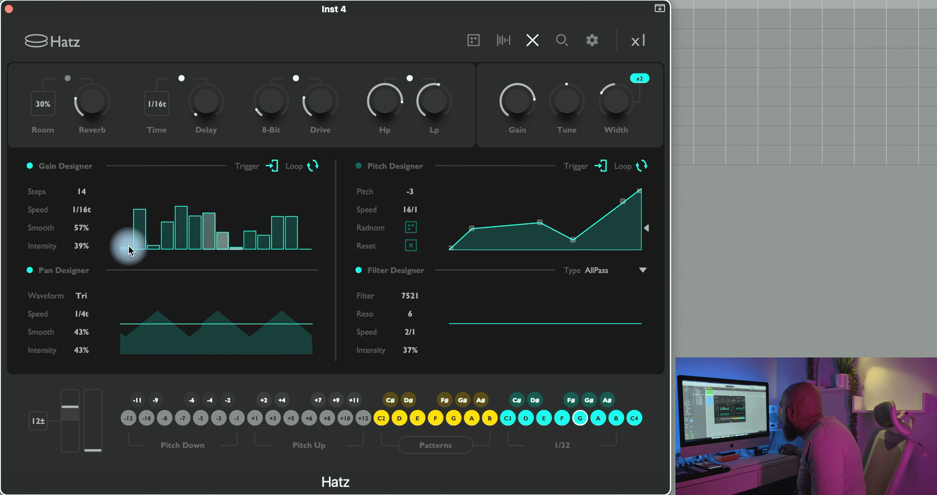
mouse_move(130, 250)
left_mouse_down()
mouse_move(142, 203)
mouse_move(295, 225)
mouse_move(222, 183)
left_mouse_up()
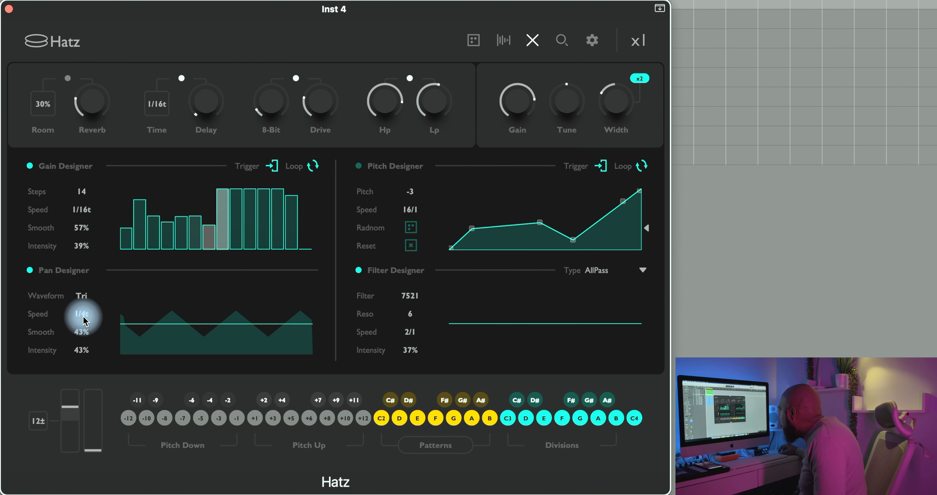
left_click_drag(85, 336, 106, 319)
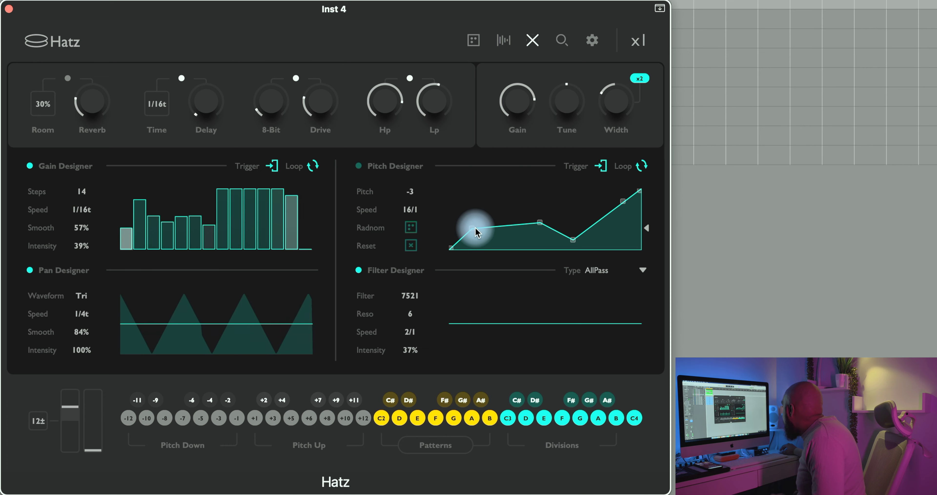
Raise the second point of the Pitch Designer curve and close the preset browser.
left_click_drag(477, 230, 462, 188)
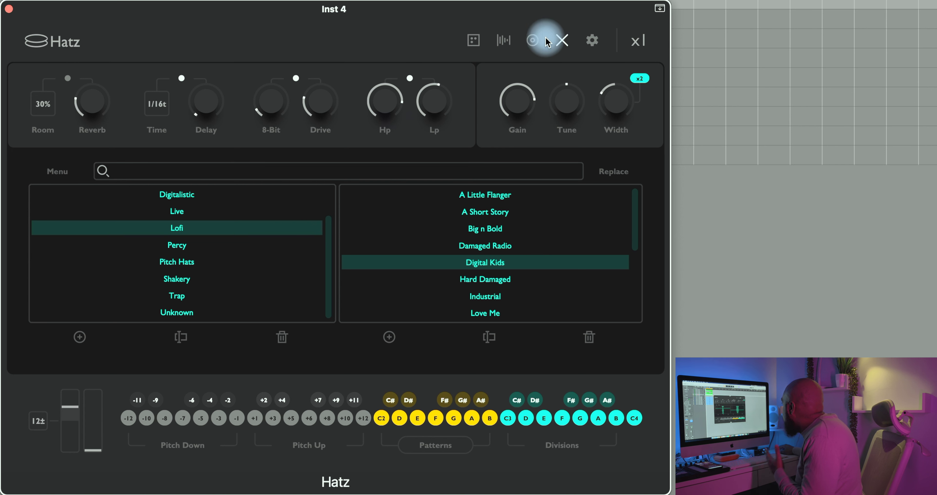
left_click(563, 41)
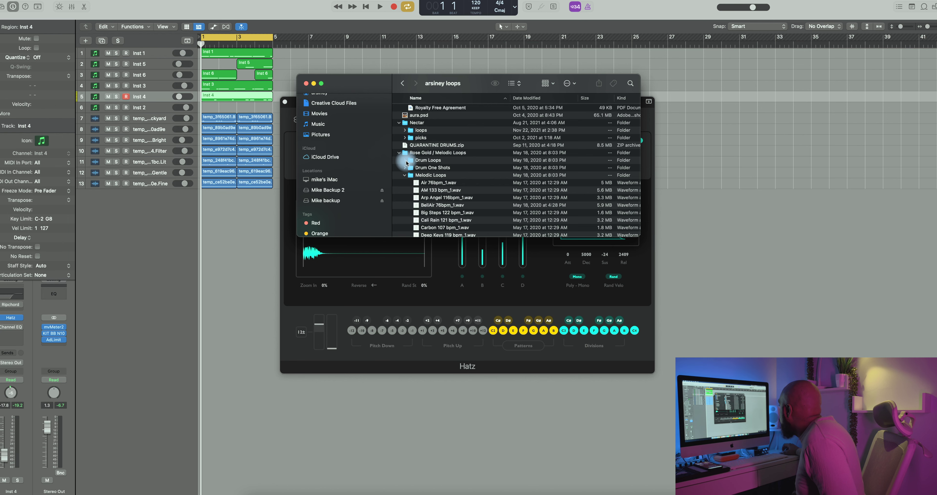
In Finder, expand Drum One Shots and its Hi Hat folder, and move the window clear of the plug-in's waveform.
left_click(407, 163)
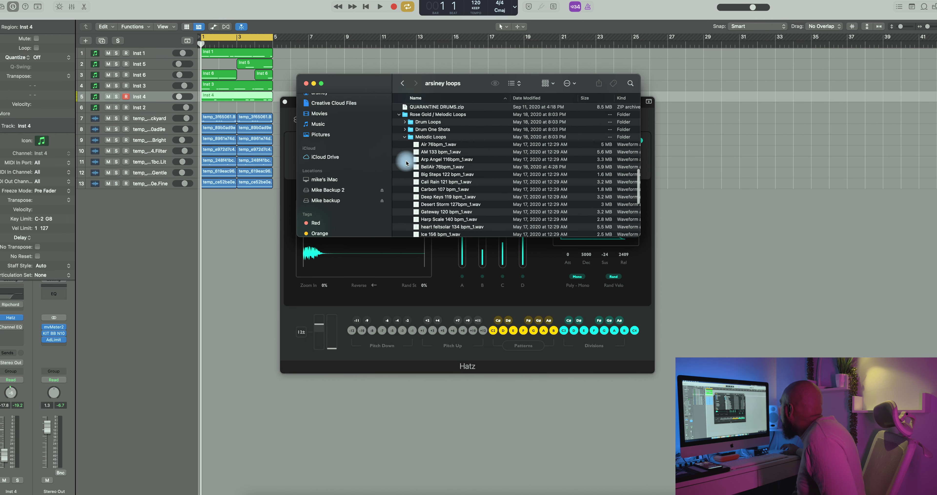
left_click(405, 129)
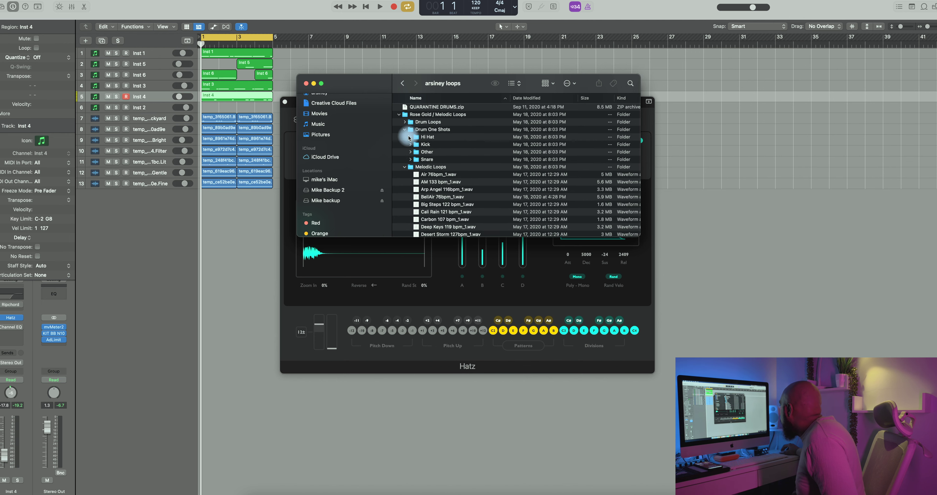
left_click(410, 137)
left_click_drag(469, 83, 717, 62)
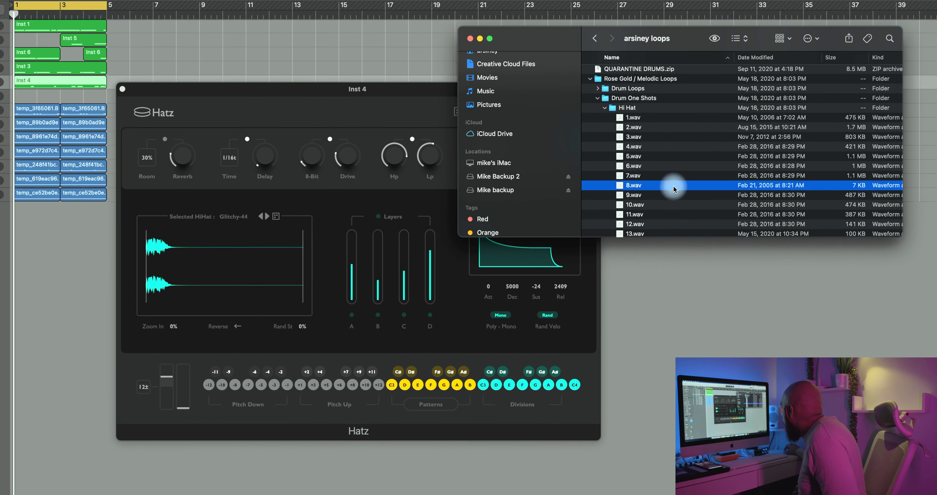
Load the one-shots 8.wav and 3.wav from the Hi Hat folder in turn as the plug-in's sample.
left_click_drag(689, 178, 644, 177)
left_click_drag(554, 193, 310, 198)
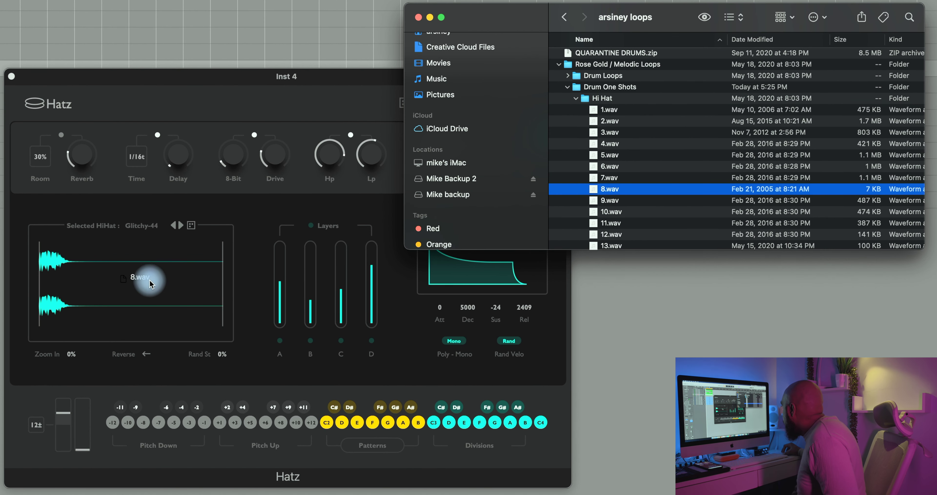
left_click_drag(140, 289, 142, 285)
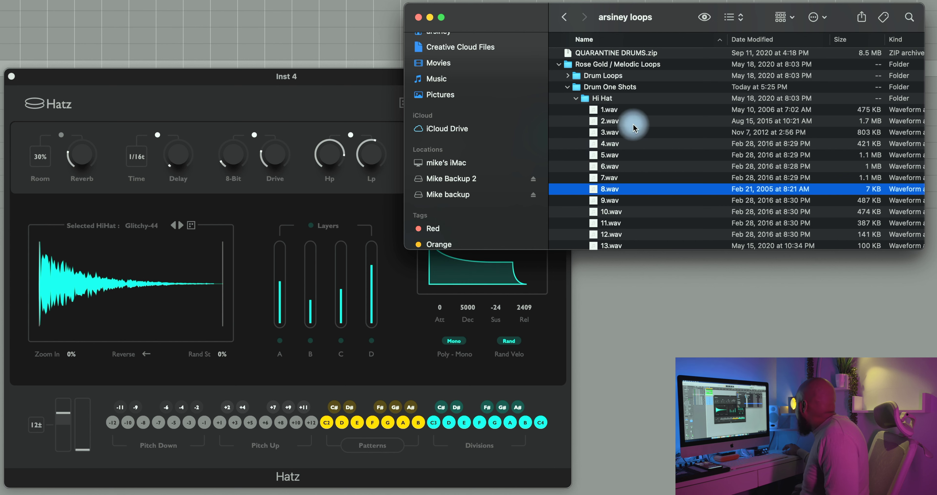
left_click(628, 134)
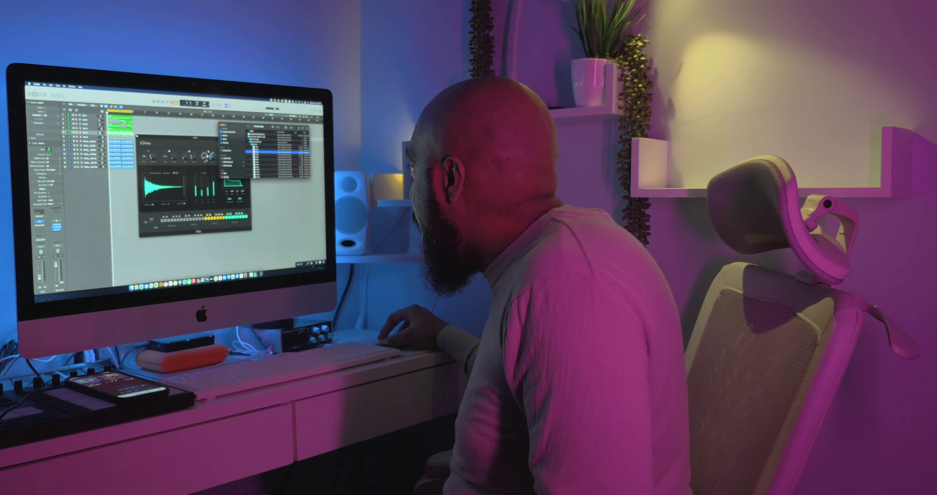
left_click_drag(630, 136, 112, 286)
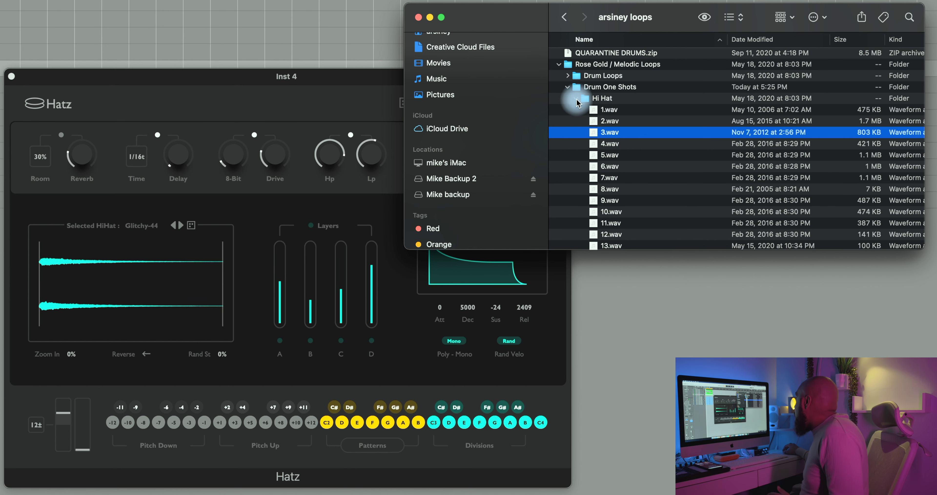
Collapse the Hi Hat folder, expand the Snare folder and load one of its snare files as the plug-in's sample.
left_click(576, 101)
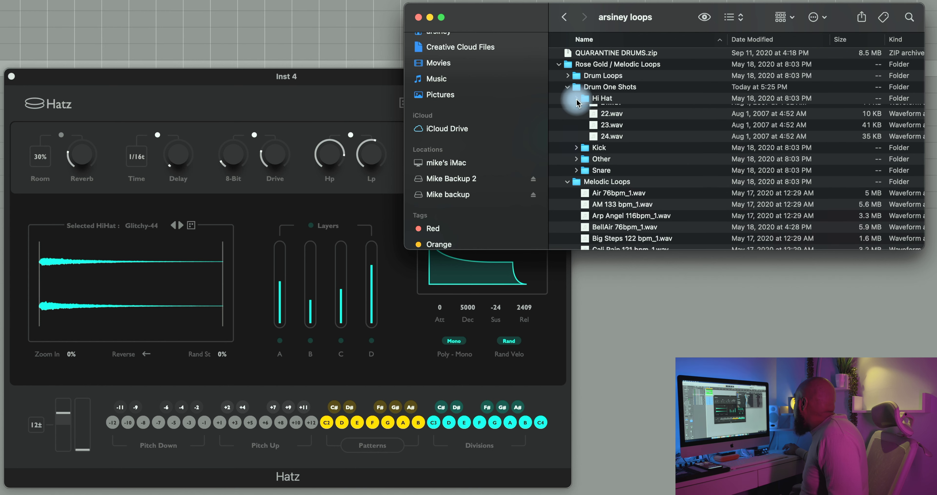
left_click(576, 133)
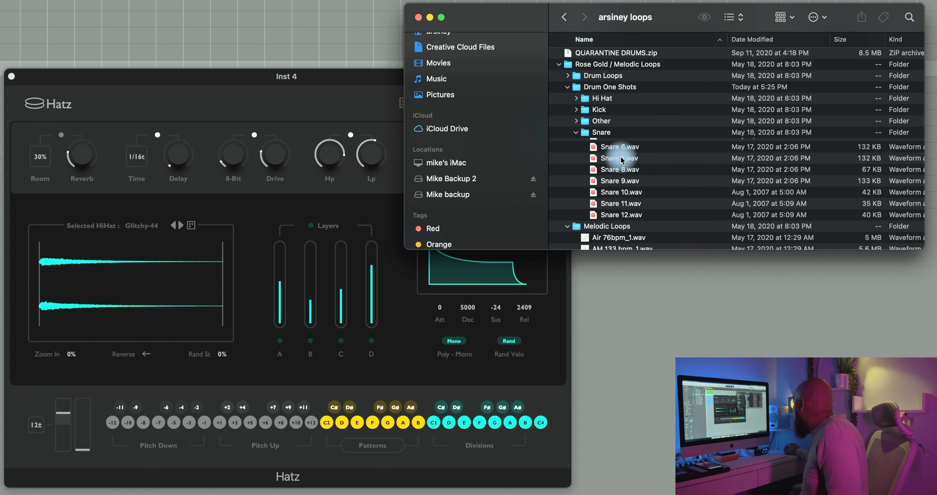
left_click_drag(618, 168, 202, 252)
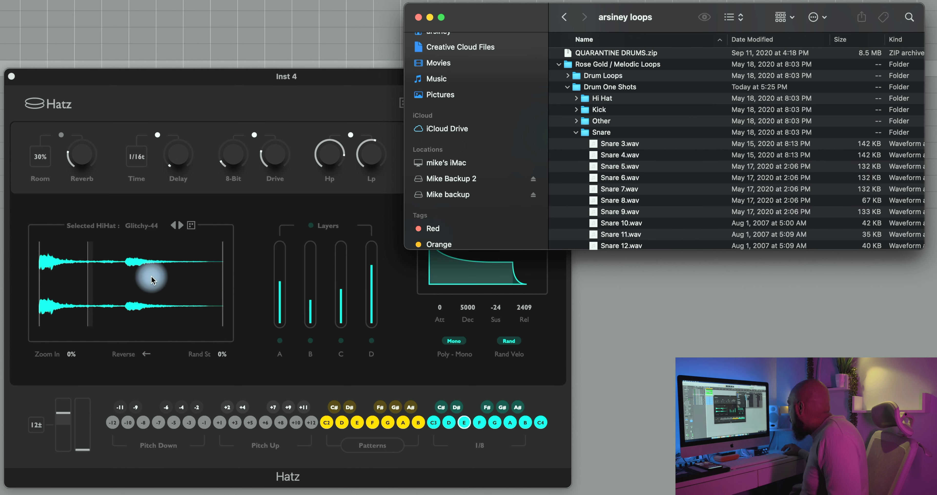
left_click(441, 312)
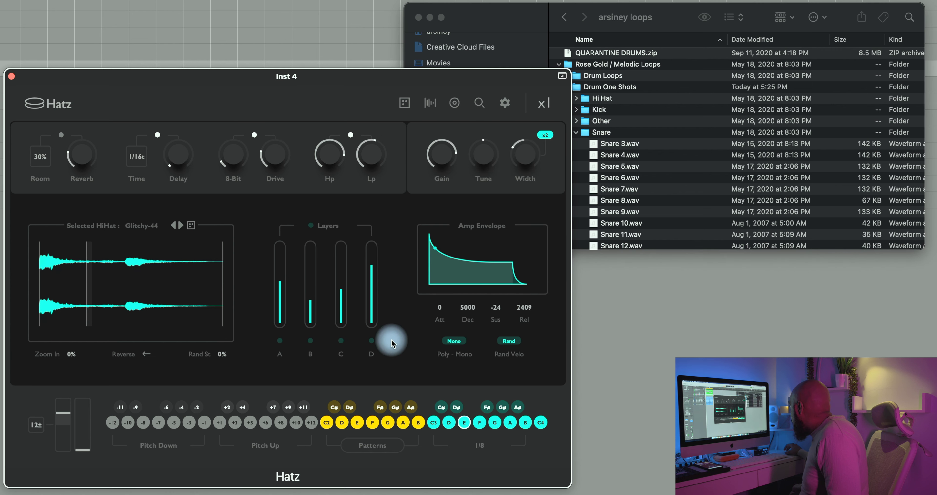
Lower the level sliders of layers A and D and reduce the Hp filter to 205 Hz.
left_click_drag(283, 293, 280, 310)
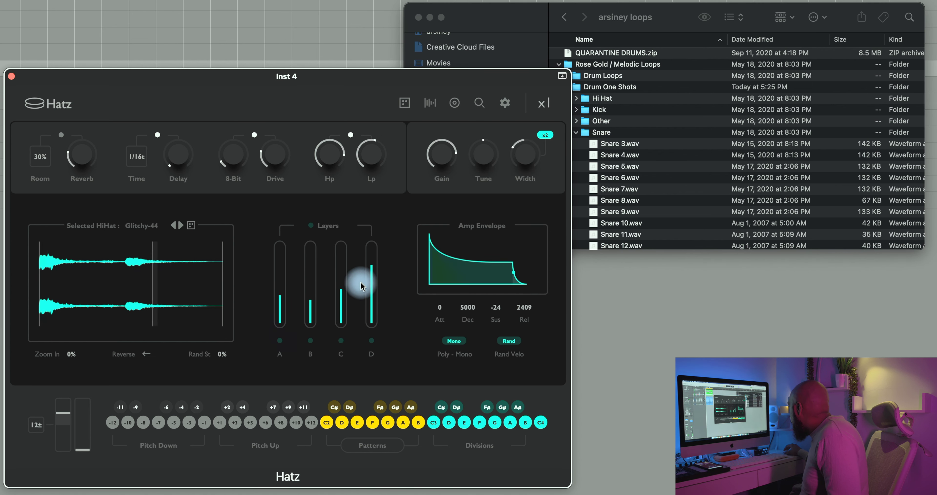
left_click_drag(344, 170, 332, 223)
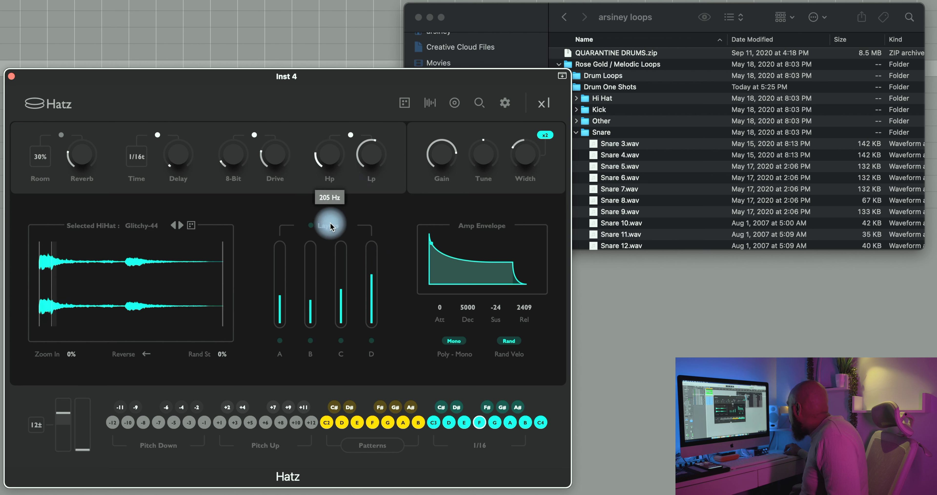
left_click_drag(371, 157, 363, 188)
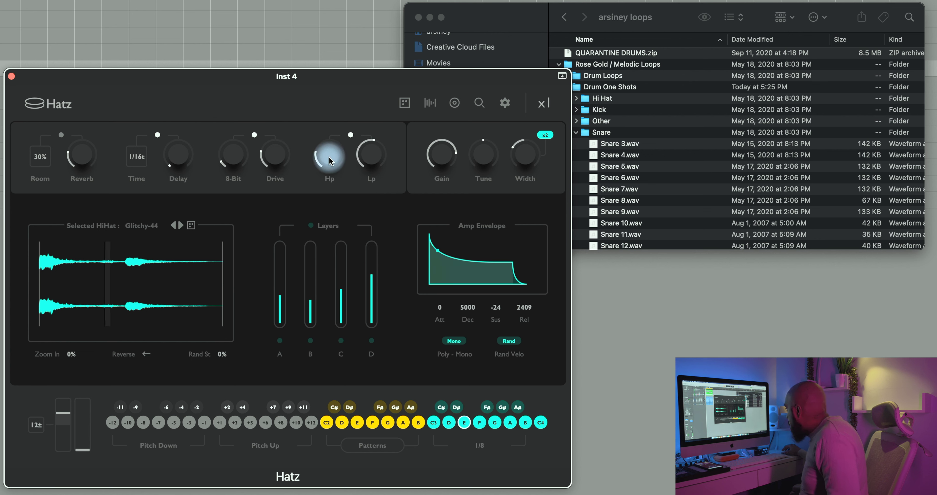
Switch off the Delay and 8-Bit/Drive effects, lower the Tune and set the Width to its centre position.
left_click(254, 135)
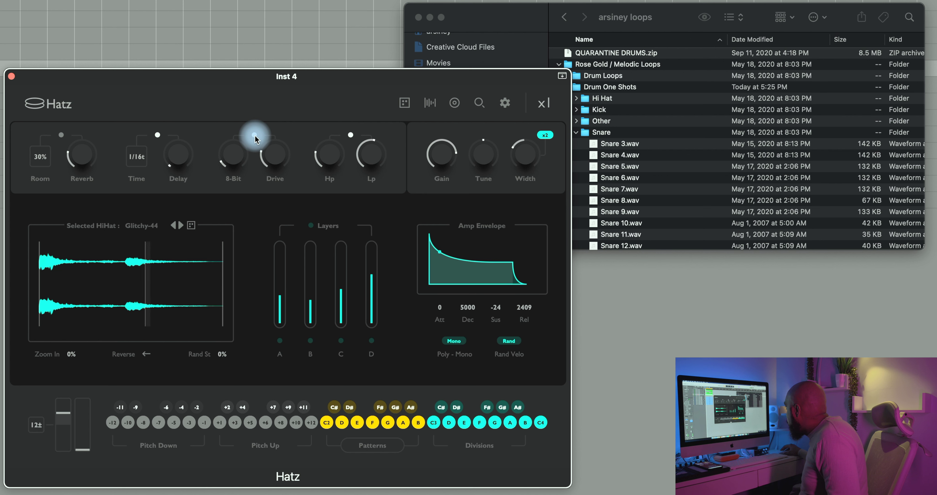
left_click(62, 136)
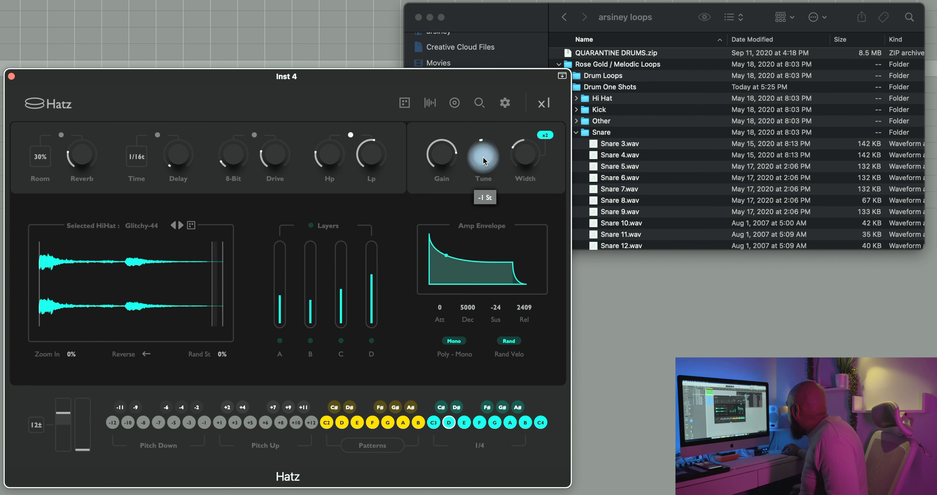
left_click_drag(528, 149, 528, 129)
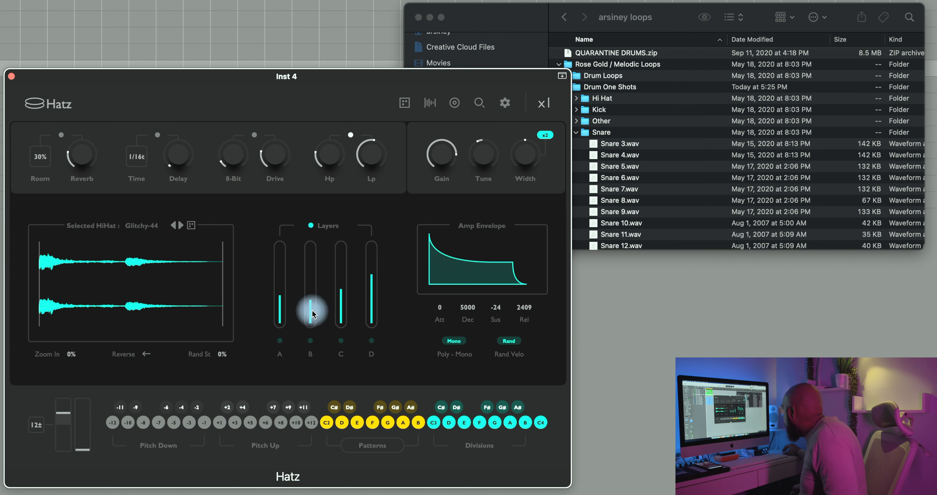
Turn on layers B and C and raise layer B to its full level.
left_click_drag(310, 334, 316, 211)
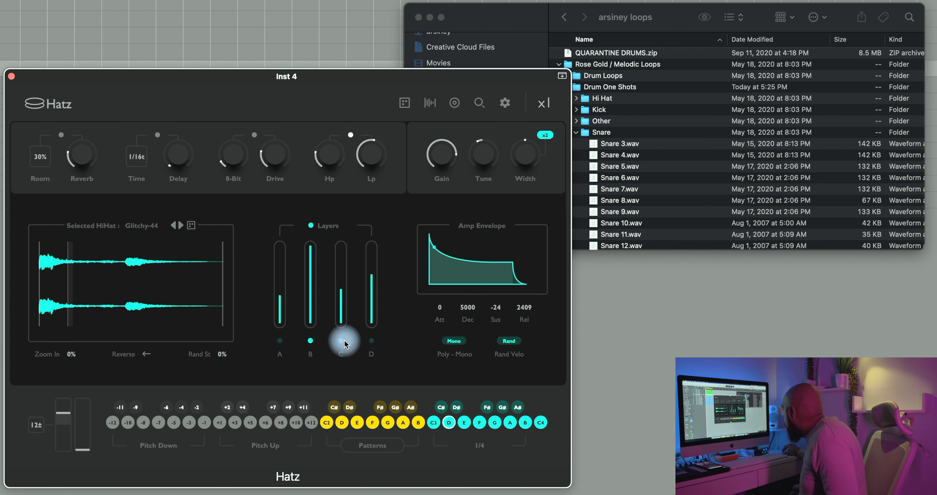
left_click(341, 341)
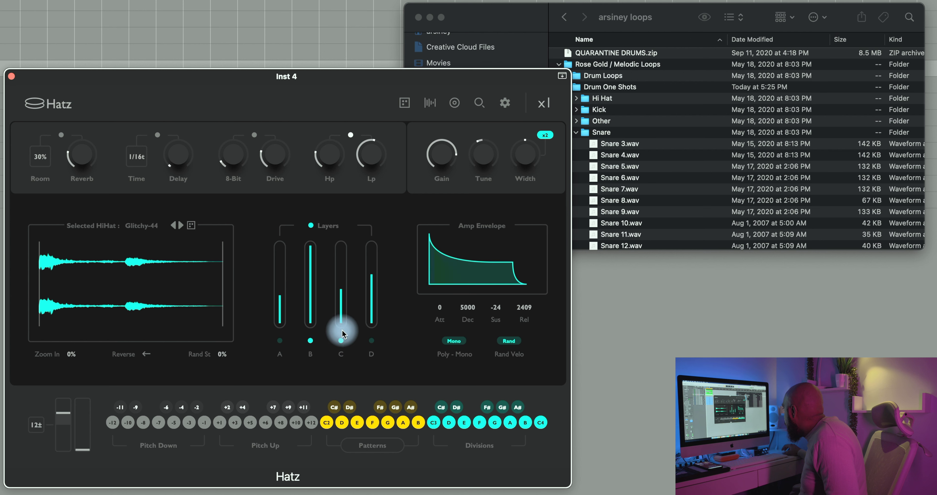
Raise layer C to its full level, turn on layer D and switch on the Reverb effect.
left_click_drag(341, 291, 335, 211)
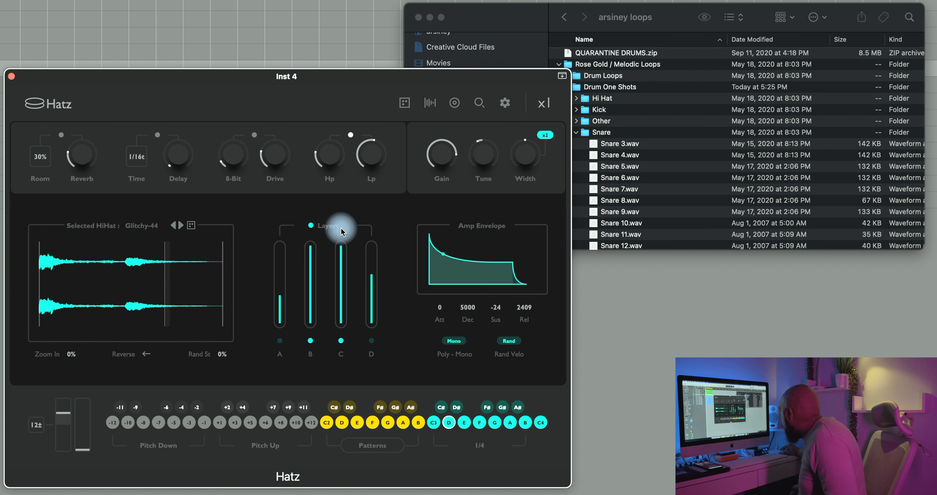
left_click(371, 341)
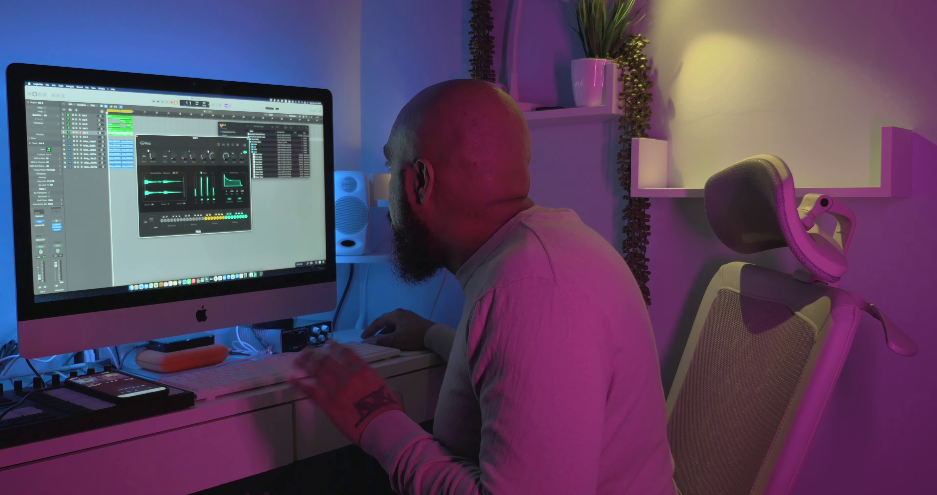
left_click(209, 146)
Open the preset browser and audition the Trap presets A Million Dollar, Aim n Shoot and Dance n Sleep.
left_click(458, 111)
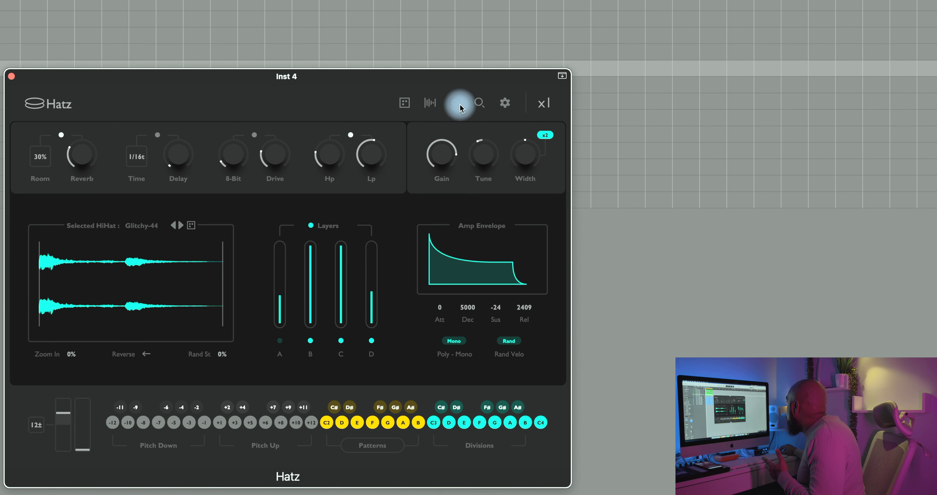
left_click(477, 105)
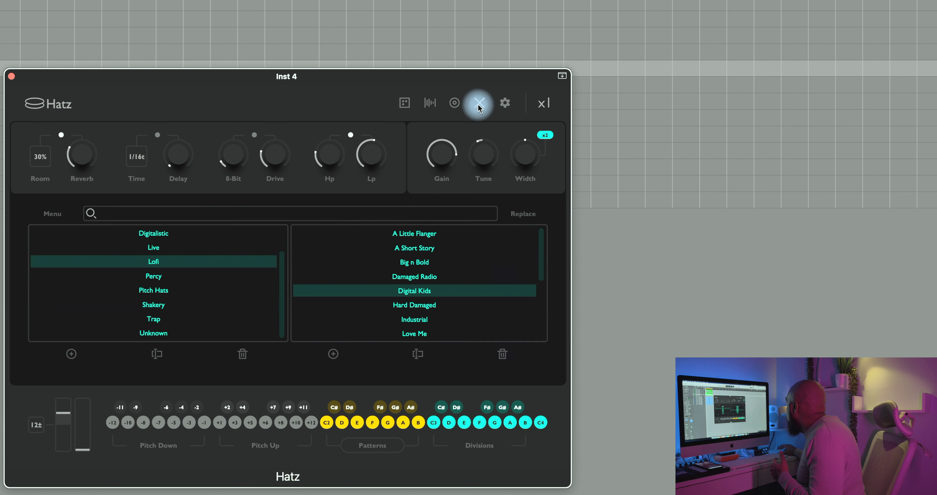
left_click(153, 318)
left_click(407, 237)
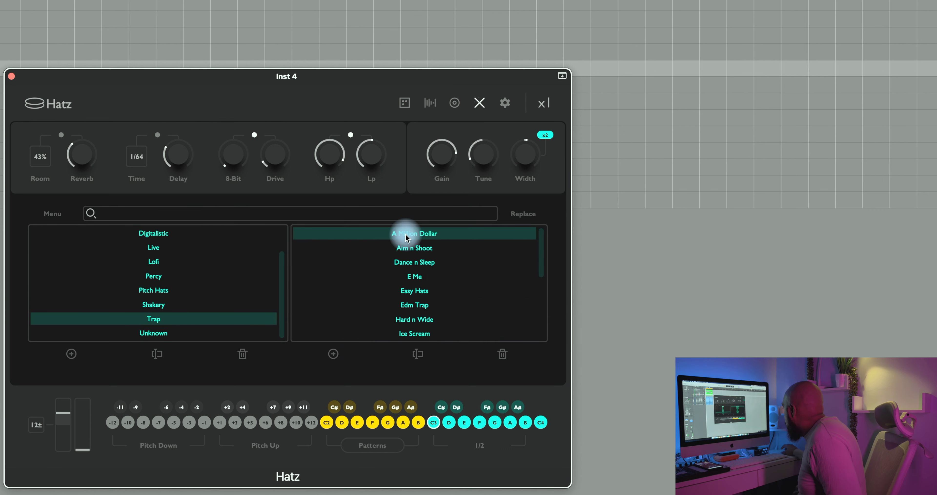
left_click(416, 249)
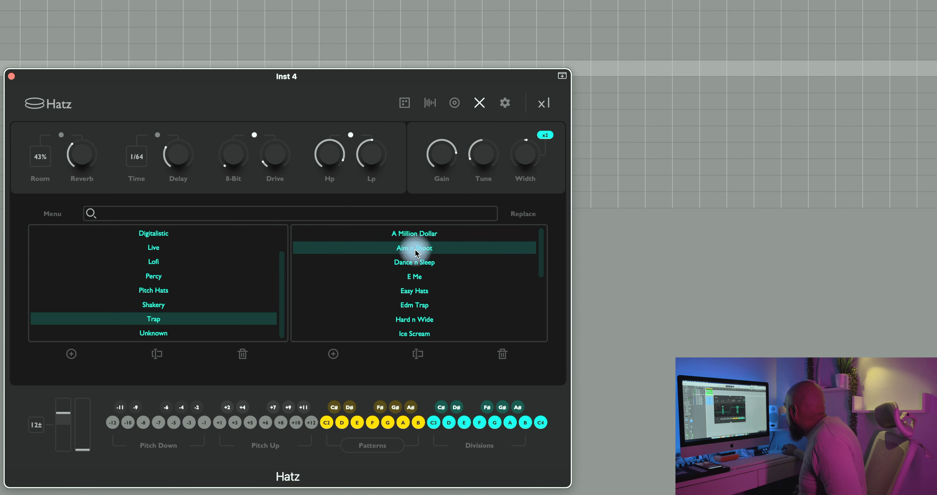
left_click(416, 265)
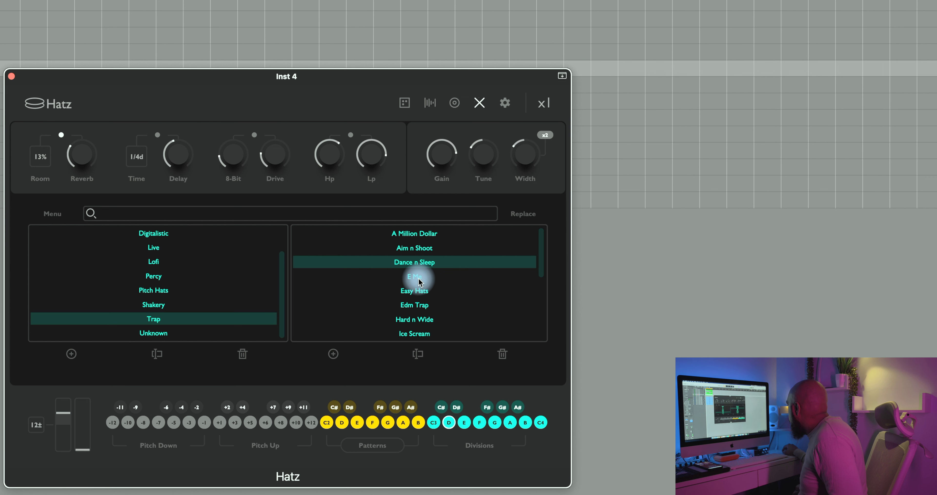
Audition the Trap presets E Me, Easy Hats, Edm Trap, Hard n Wide and Ice Scream.
left_click(420, 281)
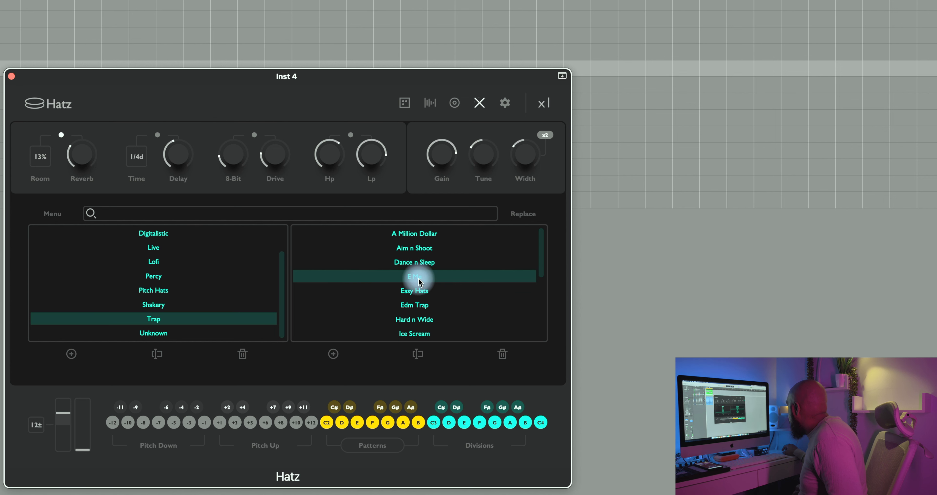
left_click(422, 296)
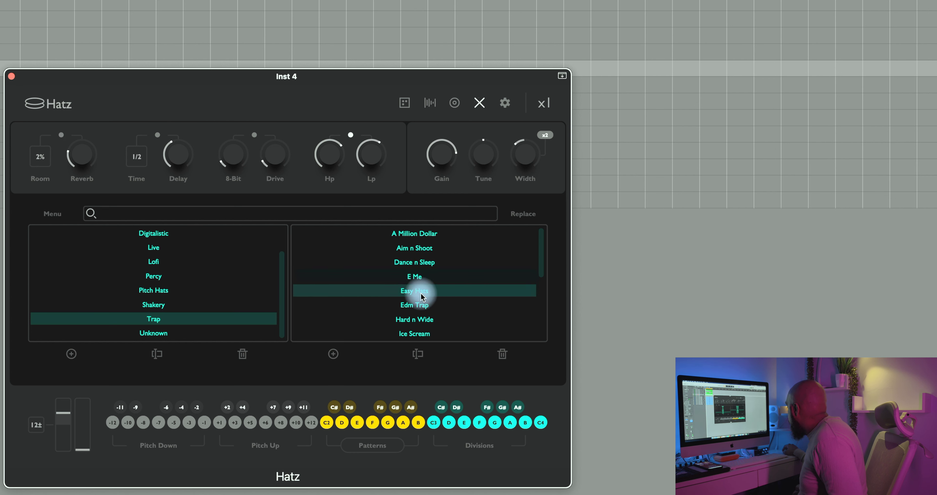
left_click(426, 308)
left_click(425, 321)
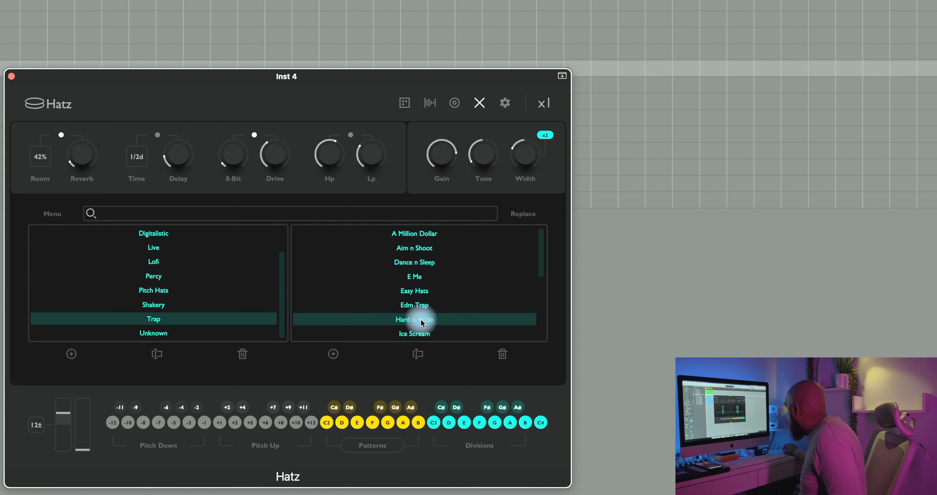
left_click(426, 337)
Audition the Trap preset More Of This, followed by Start A Hit.
scroll(426, 312, "down", 5)
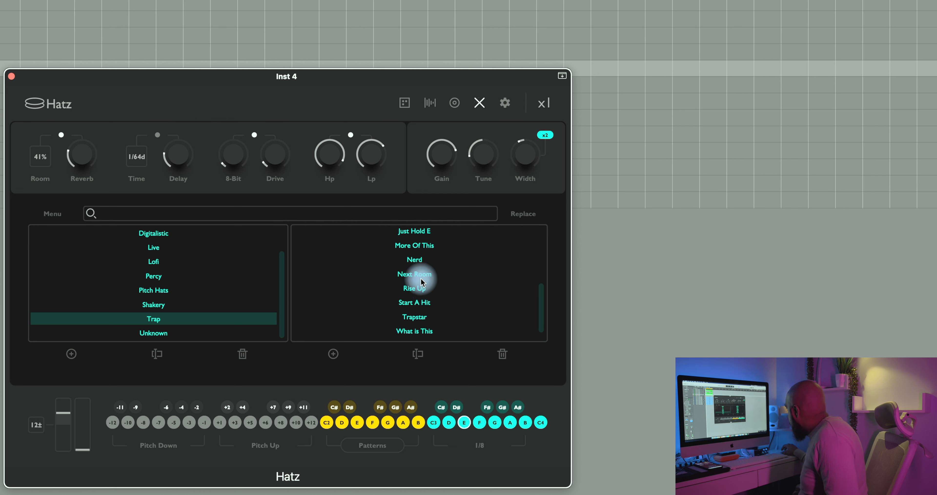
left_click(418, 247)
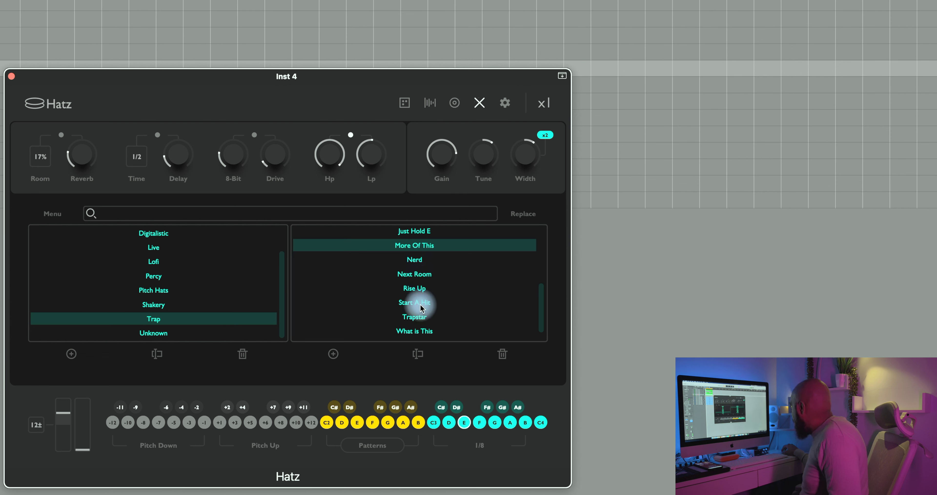
left_click(419, 303)
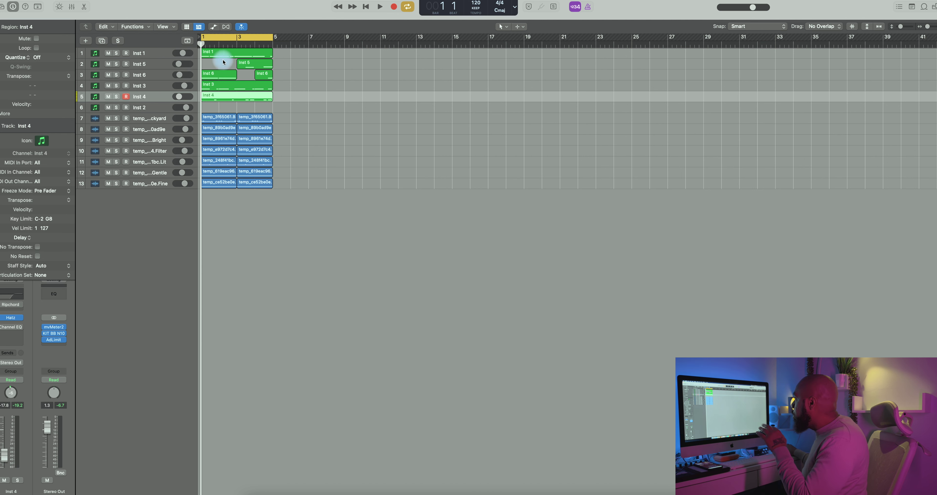
Solo the Inst 4 track, open its Hatz plug-in window beside the tracks and start playback.
left_click(117, 96)
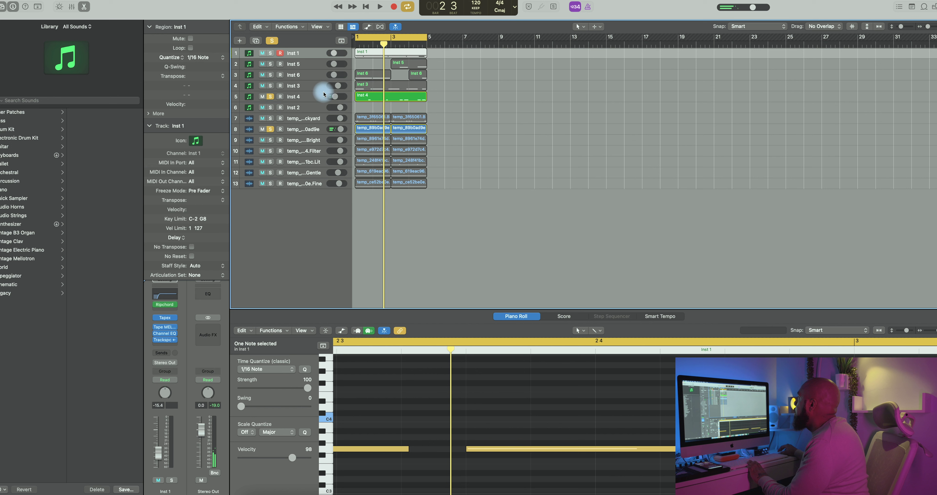
left_click(315, 101)
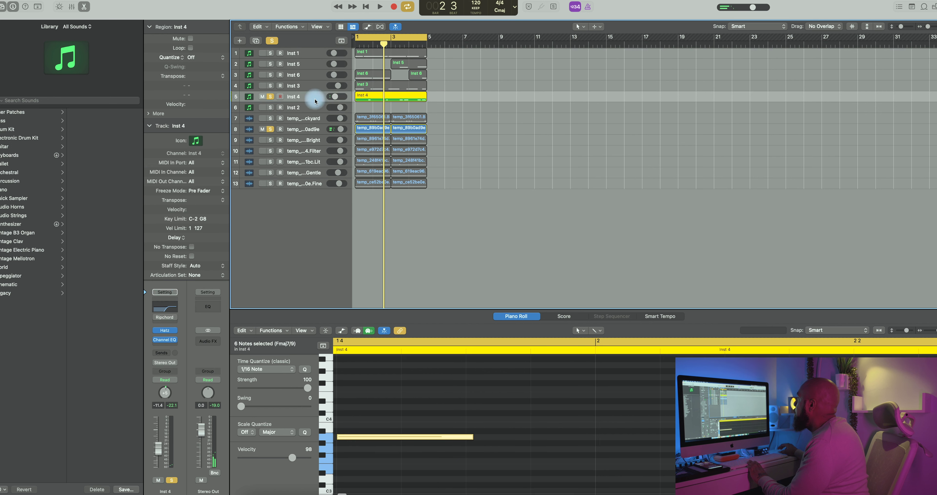
left_click(165, 330)
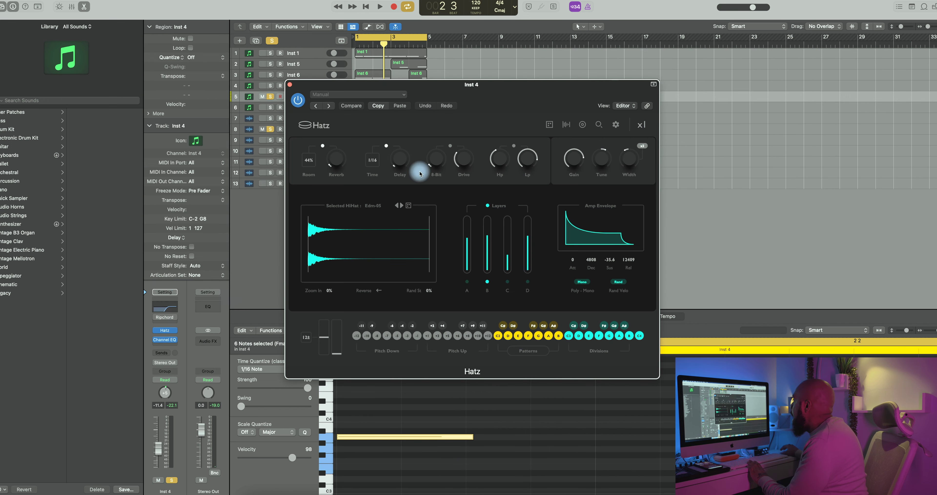
left_click_drag(501, 95, 671, 64)
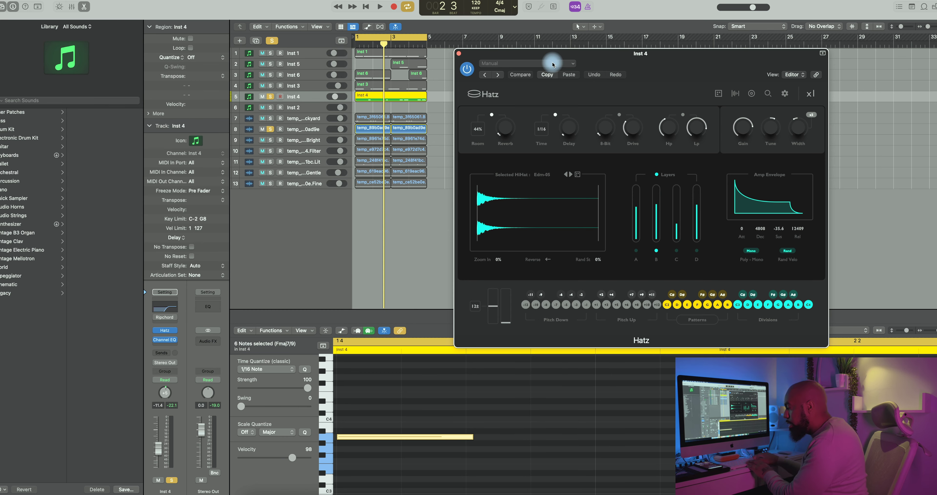
key("space")
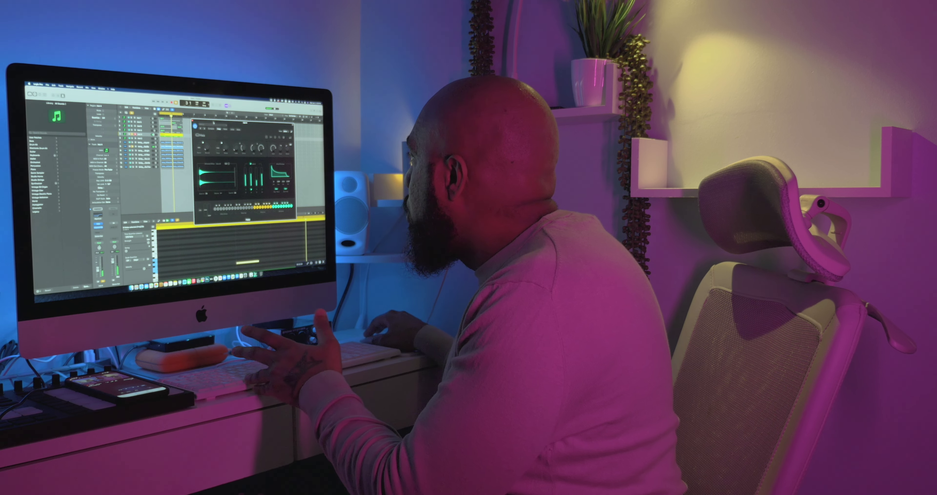
Clear all track solos, move the plug-in window below the tracks and play the full arrangement from the start.
left_click_drag(214, 123, 204, 195)
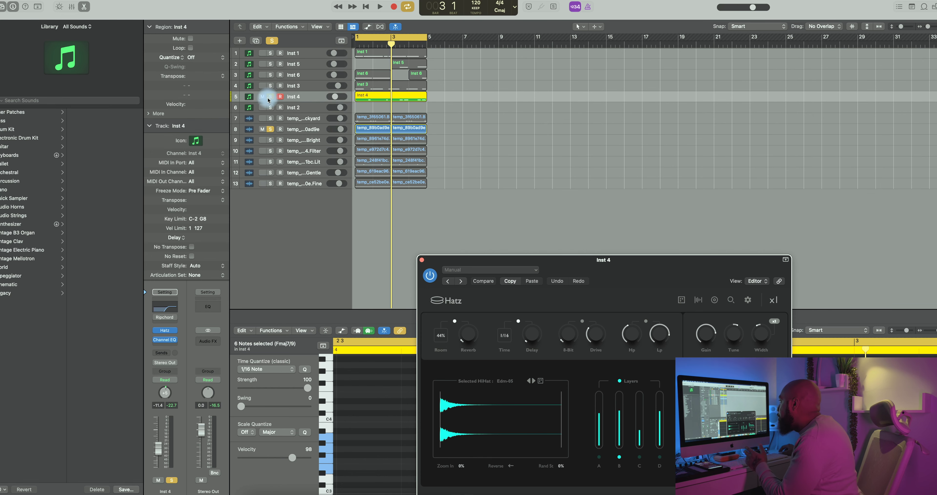
left_click(270, 129)
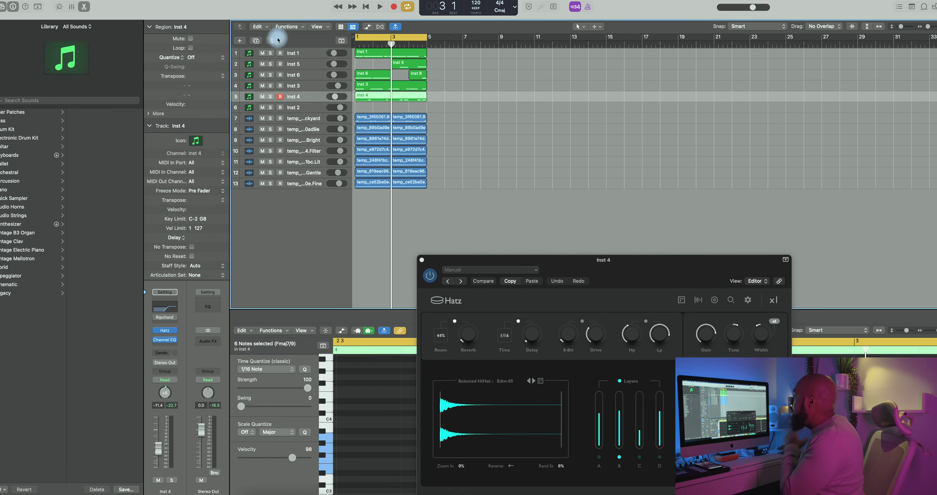
left_click_drag(511, 263, 567, 274)
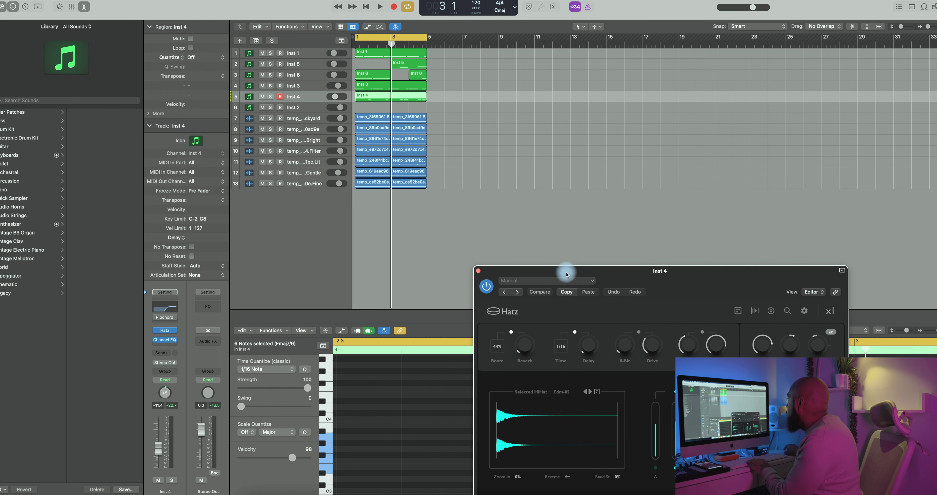
key("space")
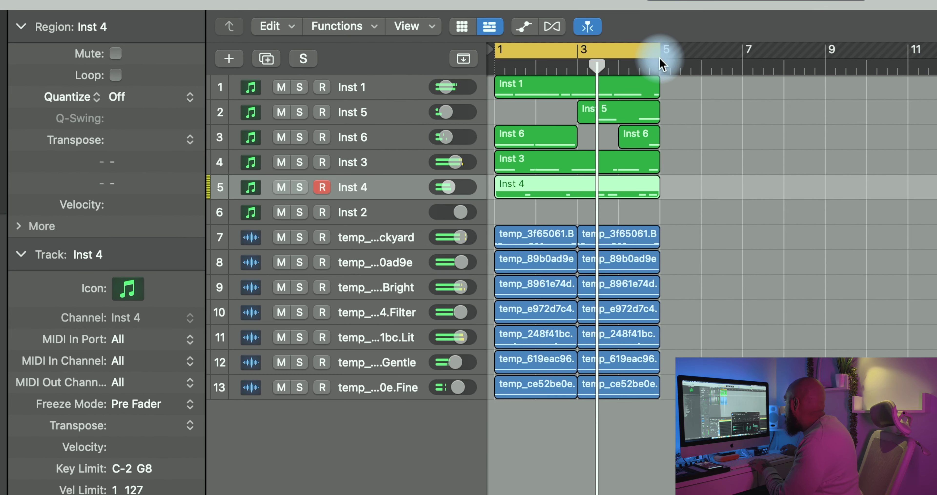
key("Return")
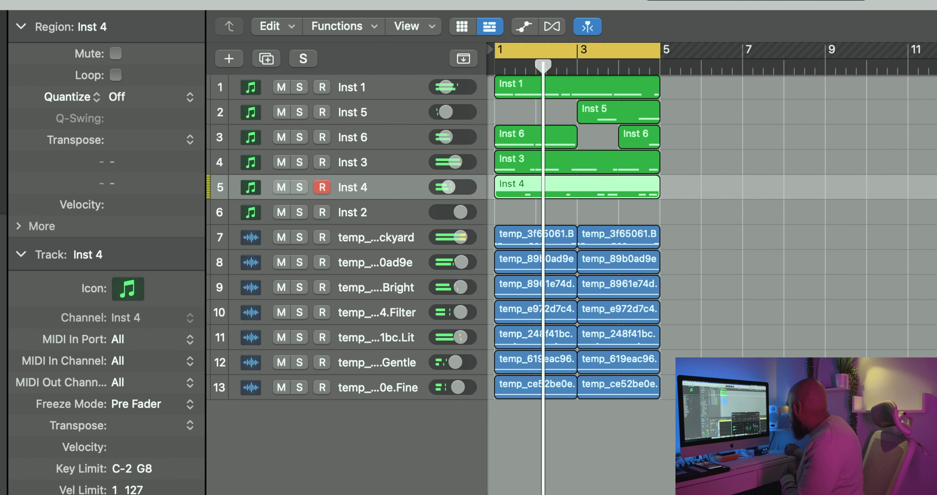
Move the plug-in window up and toggle the Inst 4 track's solo during playback to compare the hi-hats with the full mix.
left_click_drag(925, 491, 883, 332)
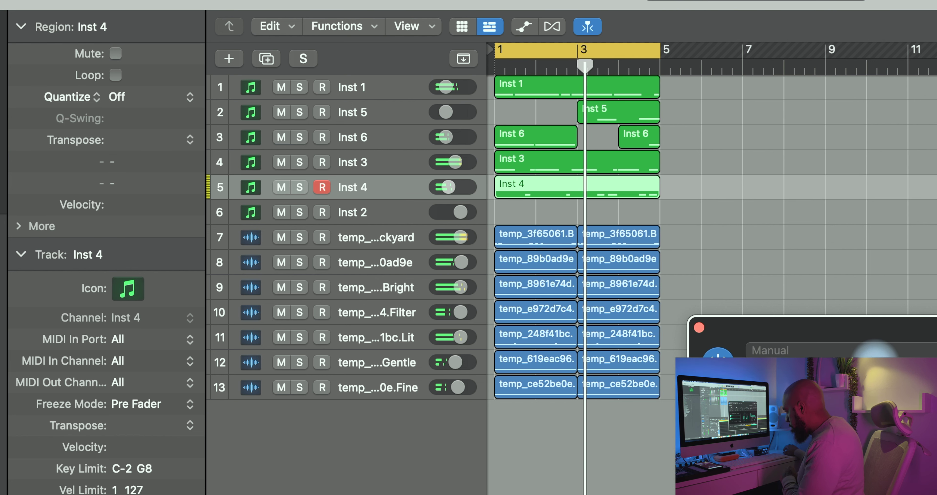
left_click(299, 187)
left_click(300, 187)
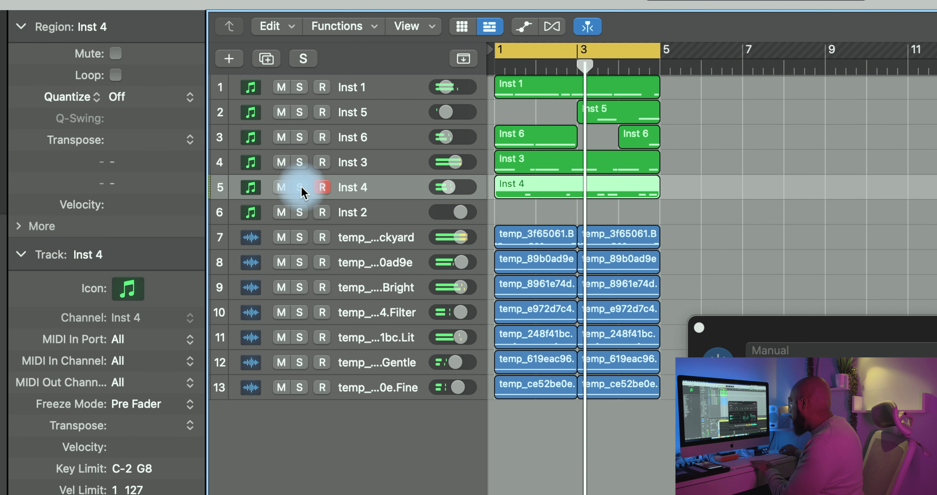
left_click(302, 192)
left_click(302, 192)
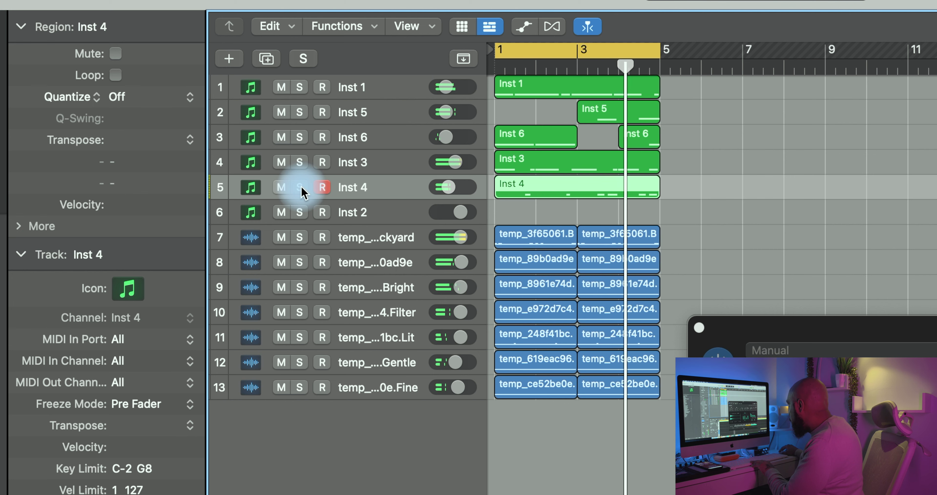
left_click(302, 191)
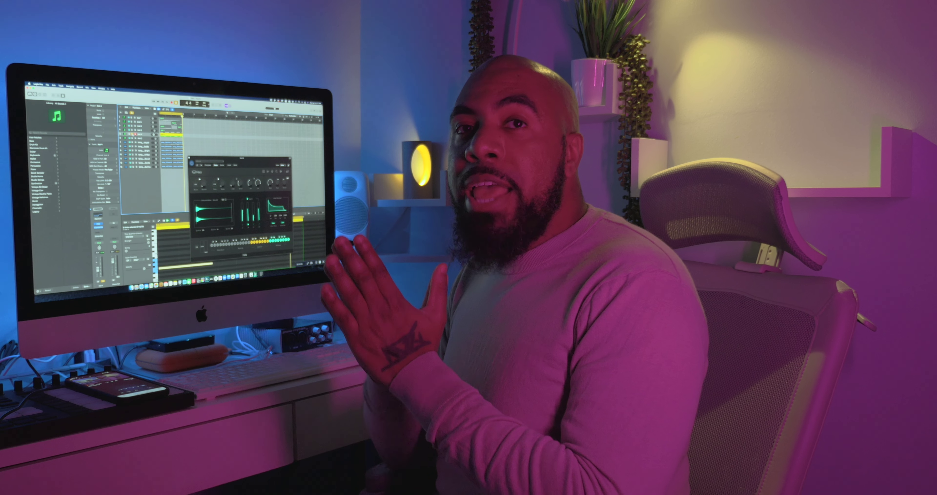